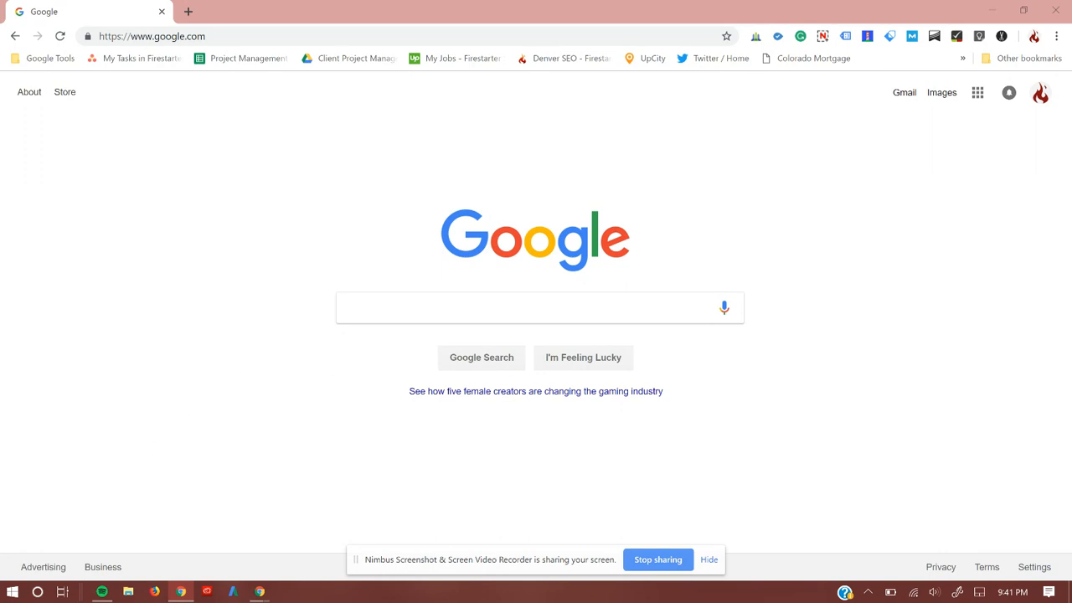
pyautogui.click(395, 307)
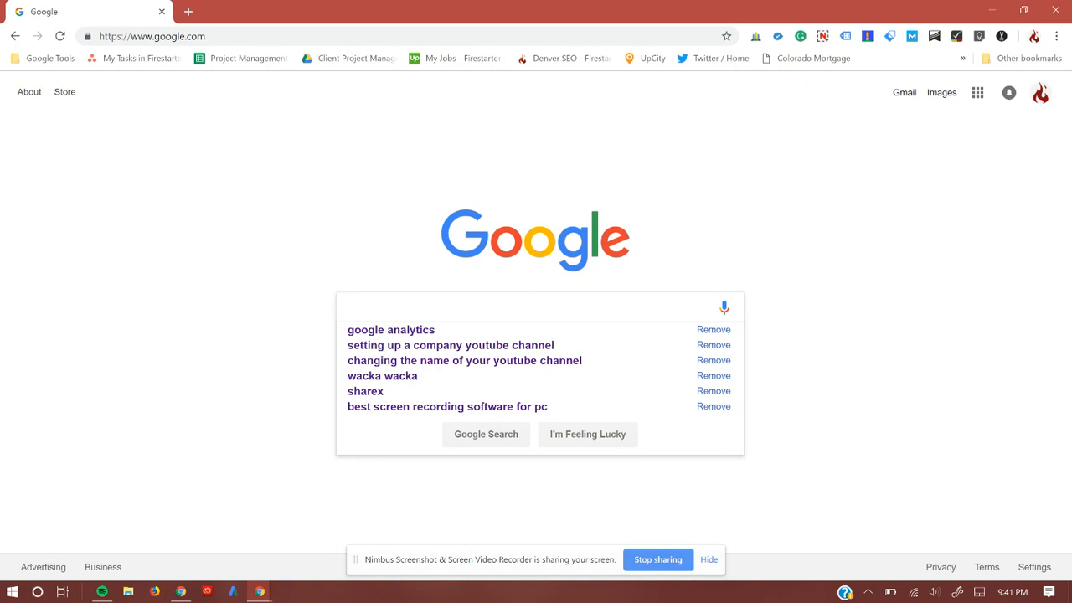
pyautogui.press('Down')
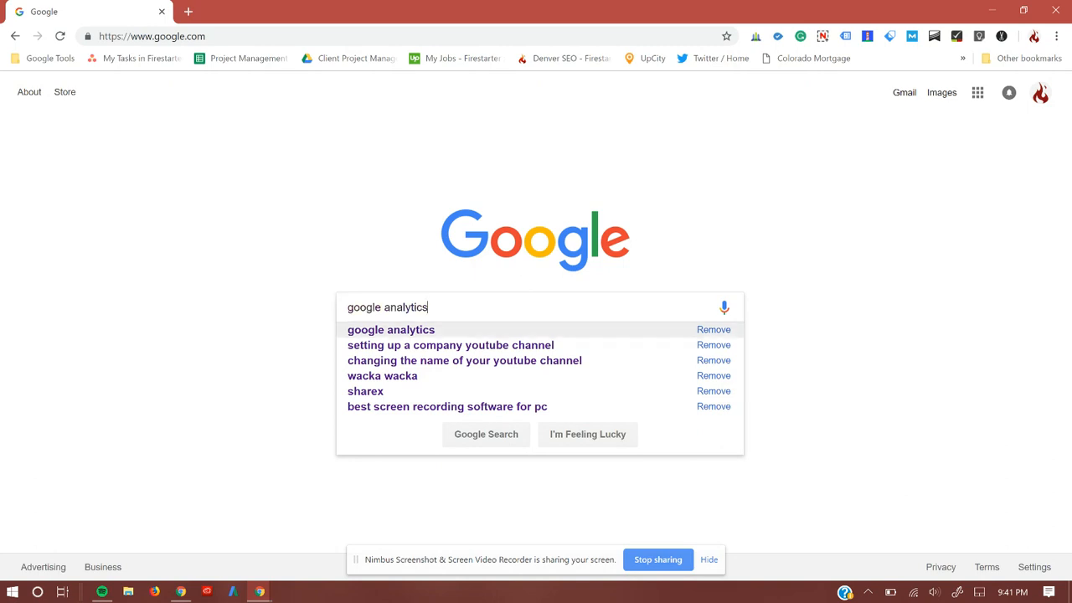
pyautogui.press('Return')
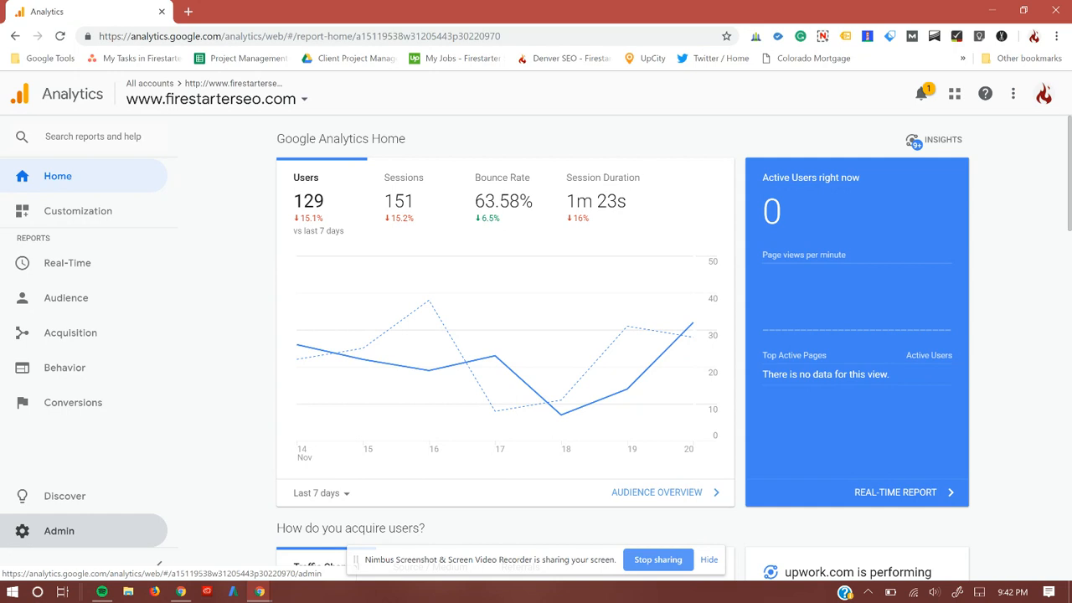
# - In the view's admin goals, start a new goal named New Form Submission with type Destination and continue to its details
pyautogui.click(59, 531)
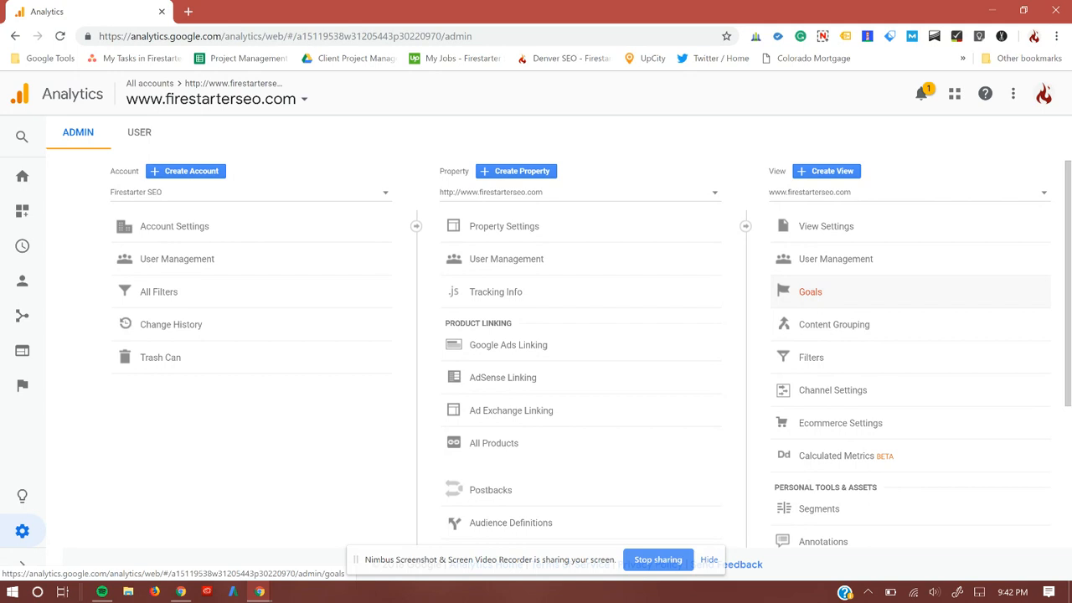
pyautogui.click(810, 291)
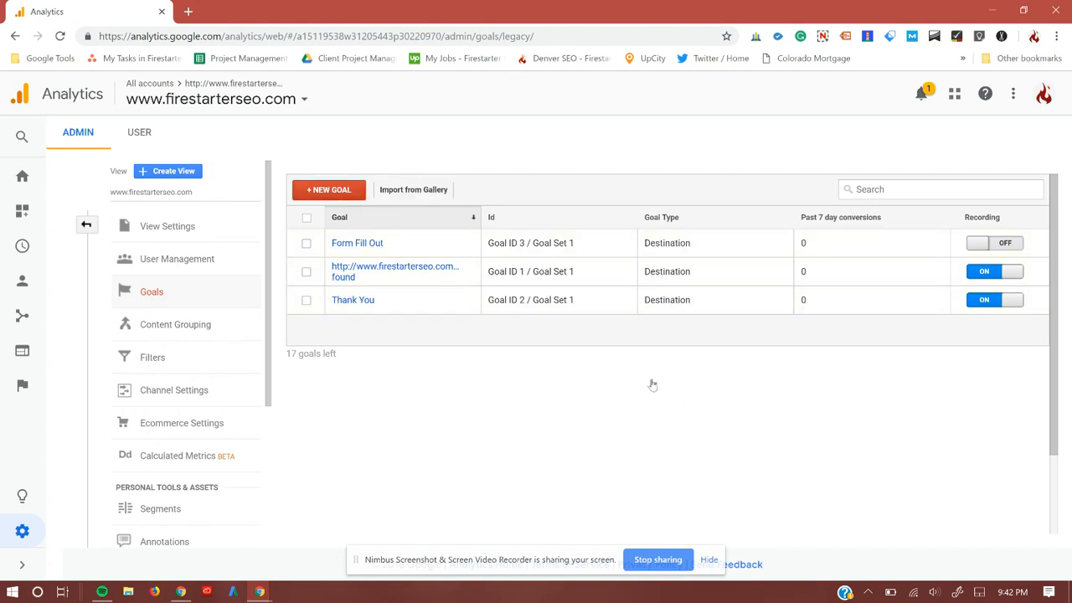
pyautogui.click(327, 190)
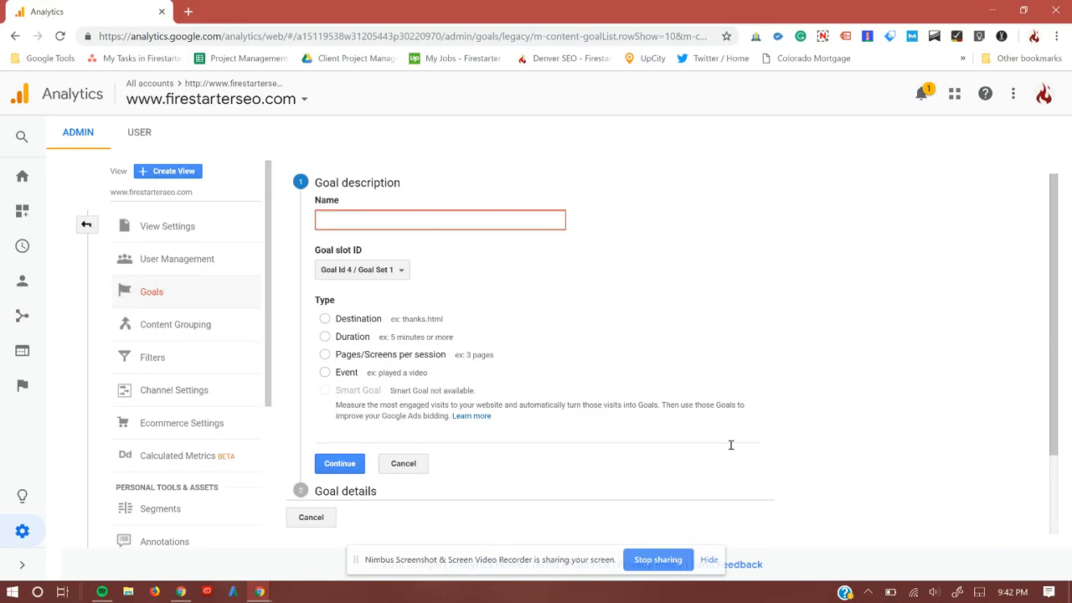
pyautogui.write('New Form Submission')
pyautogui.click(849, 478)
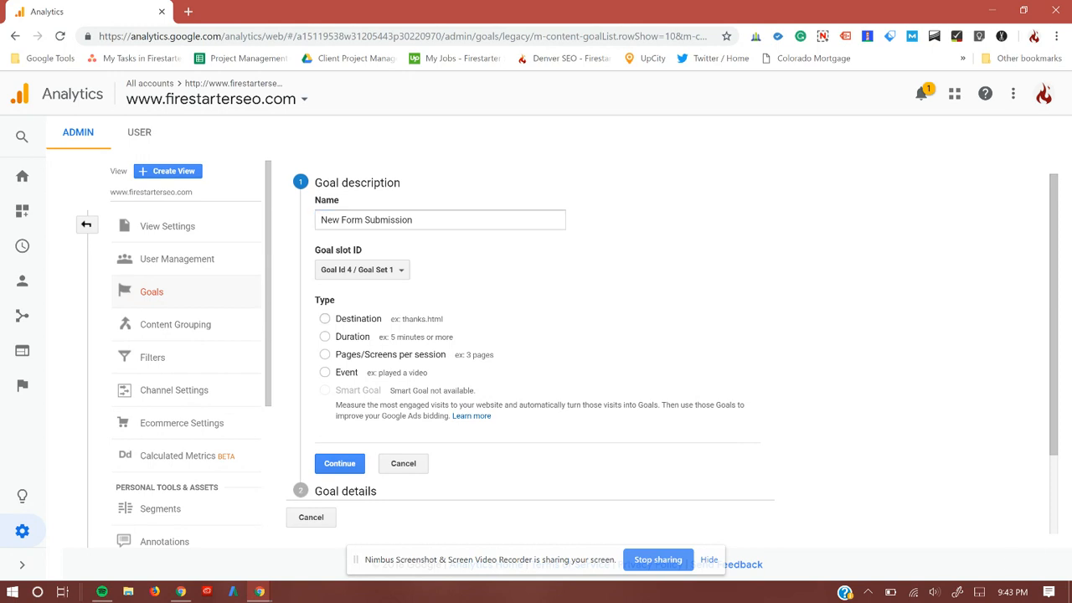
pyautogui.click(325, 318)
pyautogui.click(339, 464)
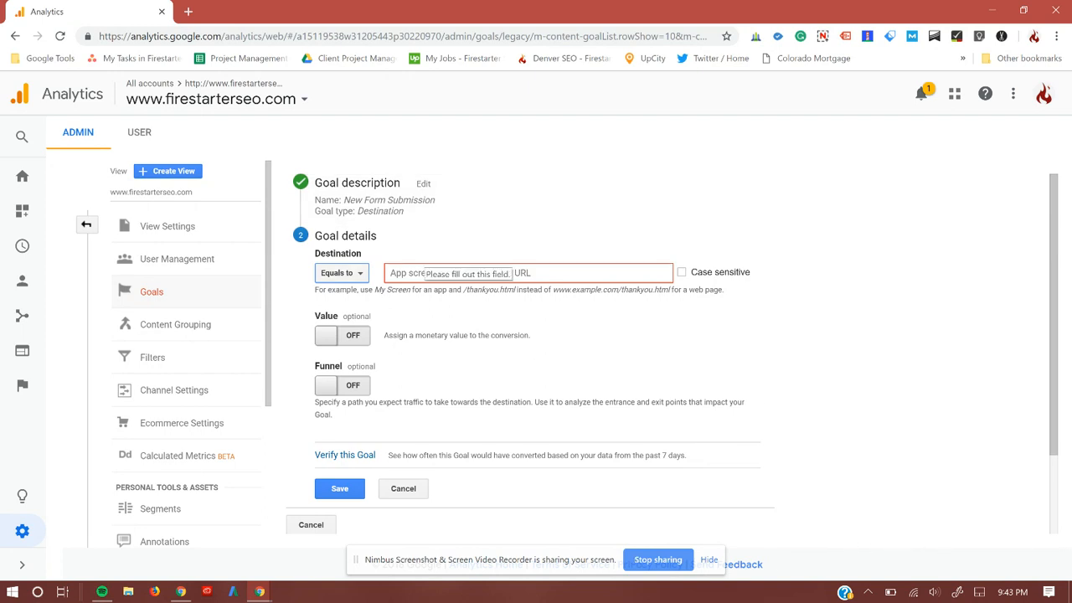
# - Open the Firestarter SEO website in a new browser tab and find the Get a Free Quote form
pyautogui.hotkey('ctrl', 't')
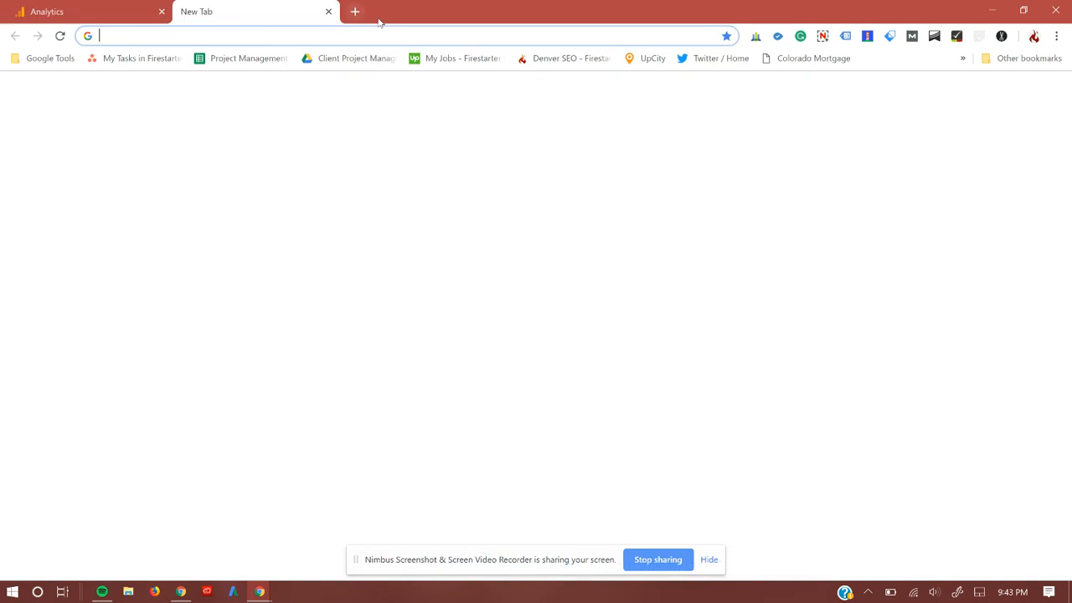
pyautogui.click(569, 58)
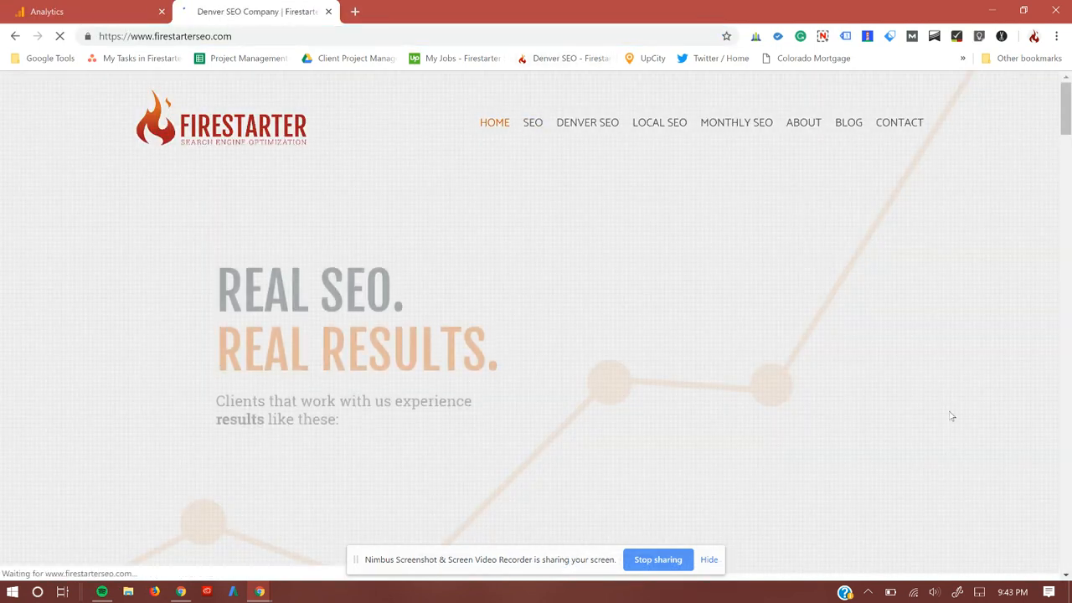
pyautogui.scroll(-15, 866, 425)
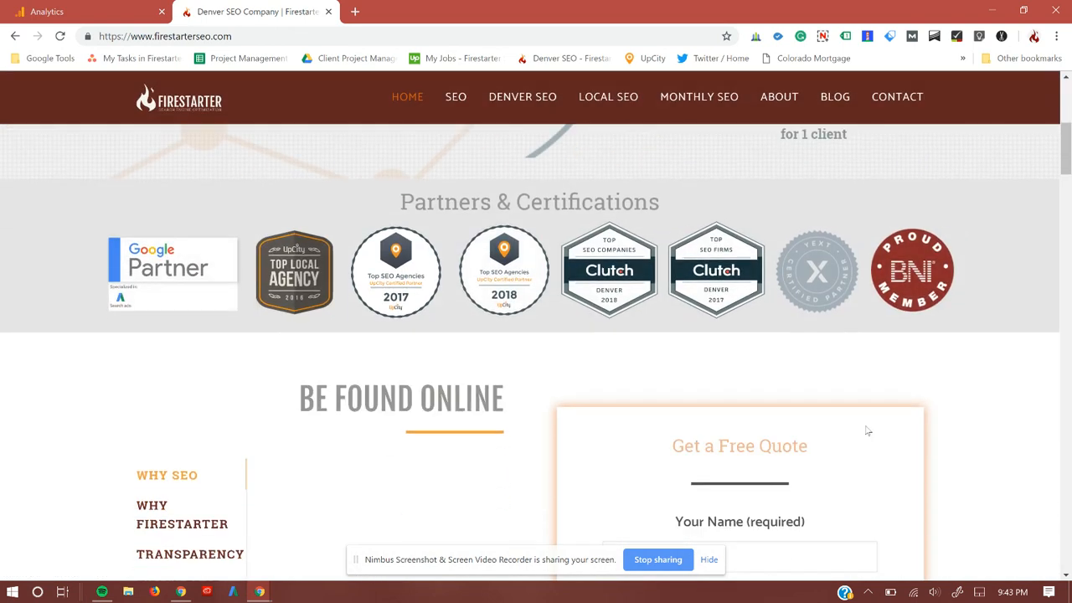
pyautogui.scroll(5, 537, 352)
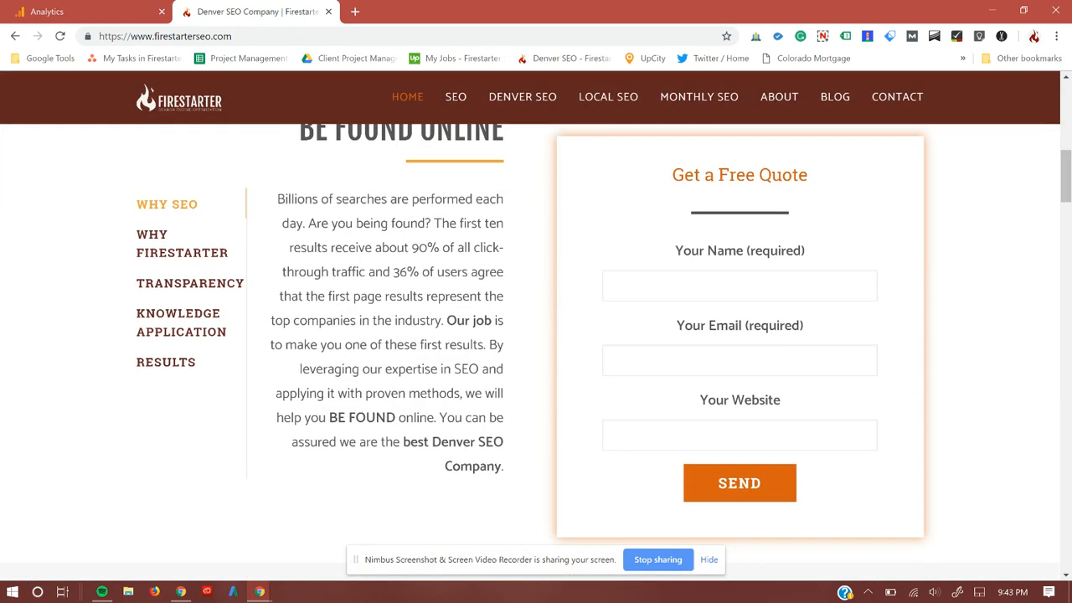
pyautogui.scroll(-2, 536, 352)
pyautogui.click(739, 260)
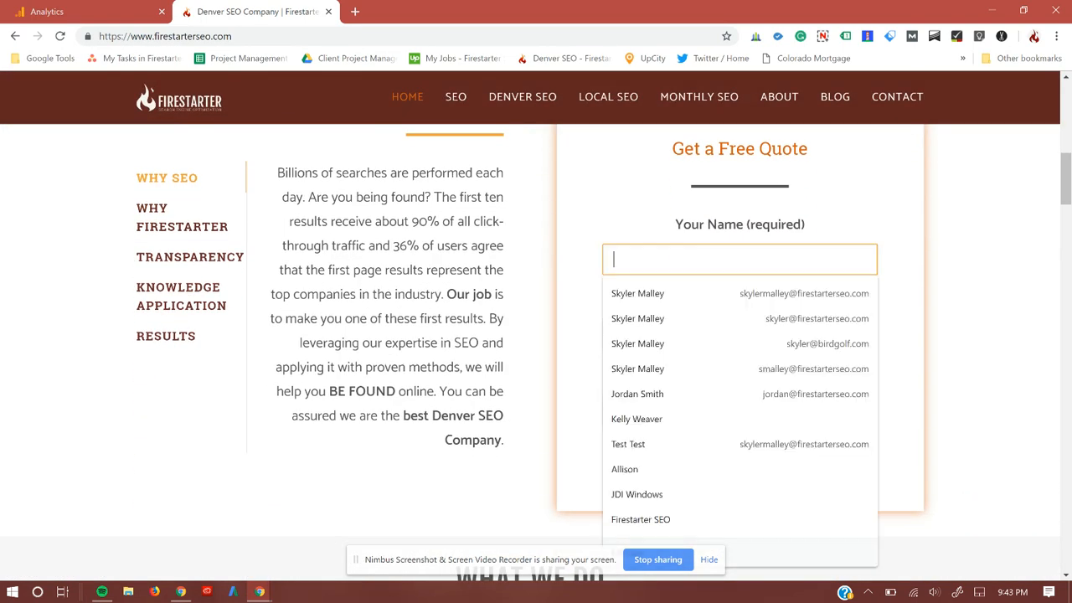
pyautogui.click(740, 293)
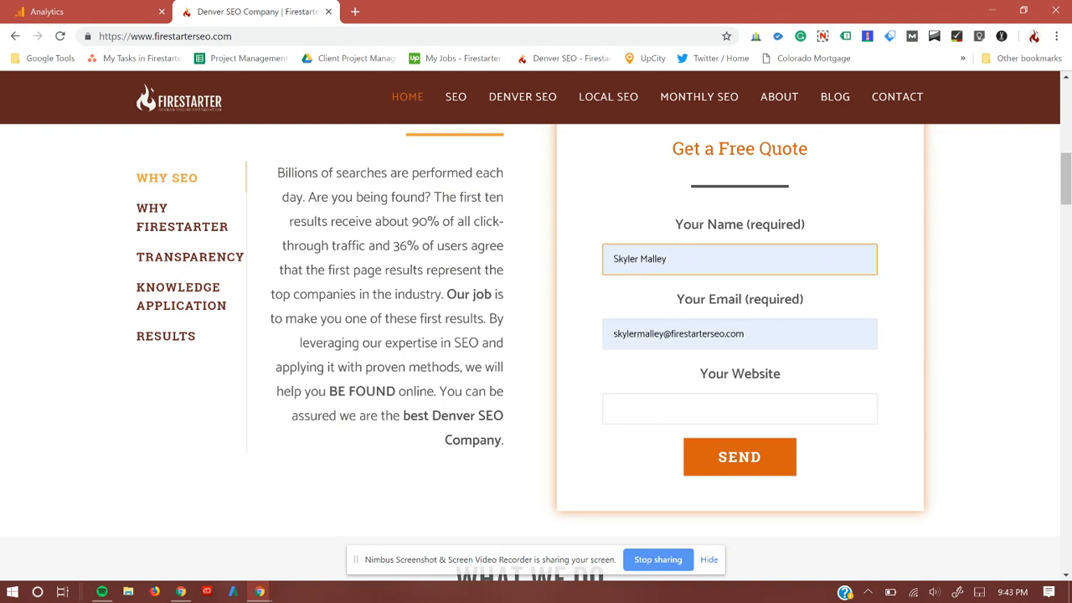
pyautogui.click(740, 409)
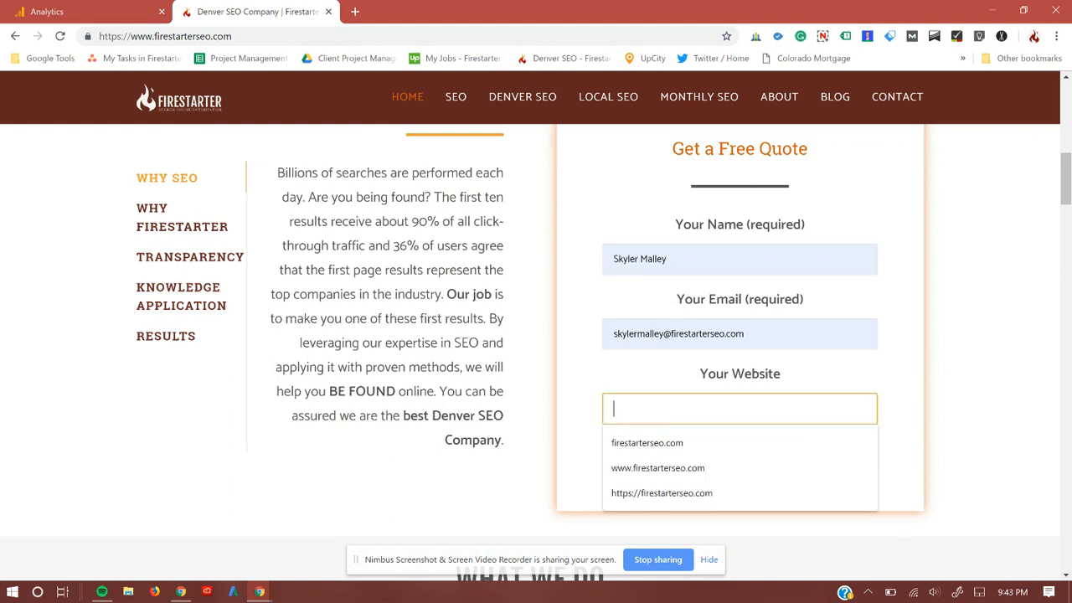
pyautogui.write('https://firestarterseo.com')
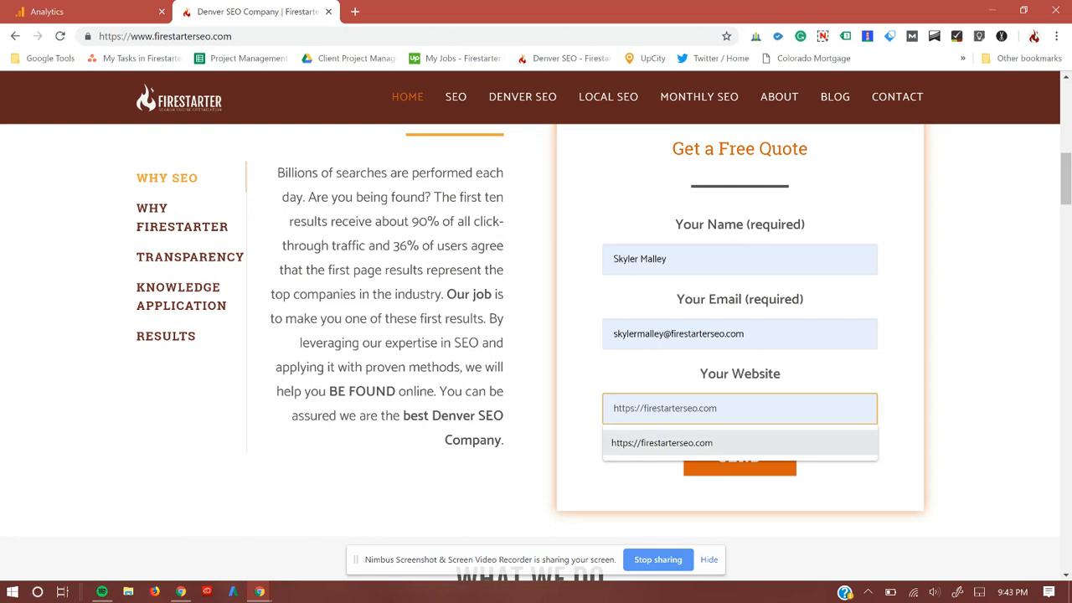
pyautogui.click(740, 444)
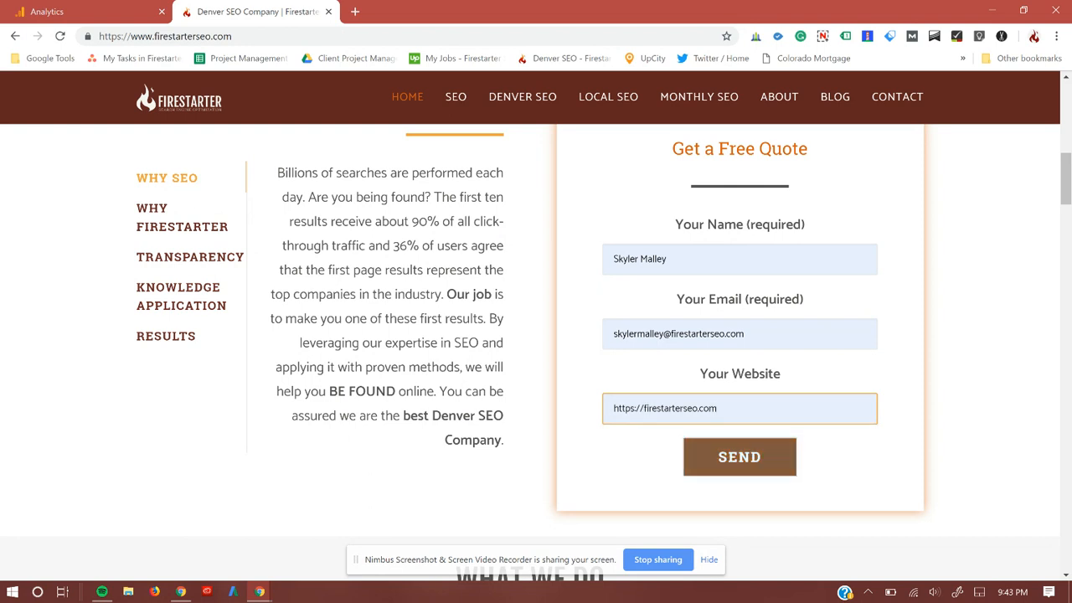
pyautogui.click(739, 443)
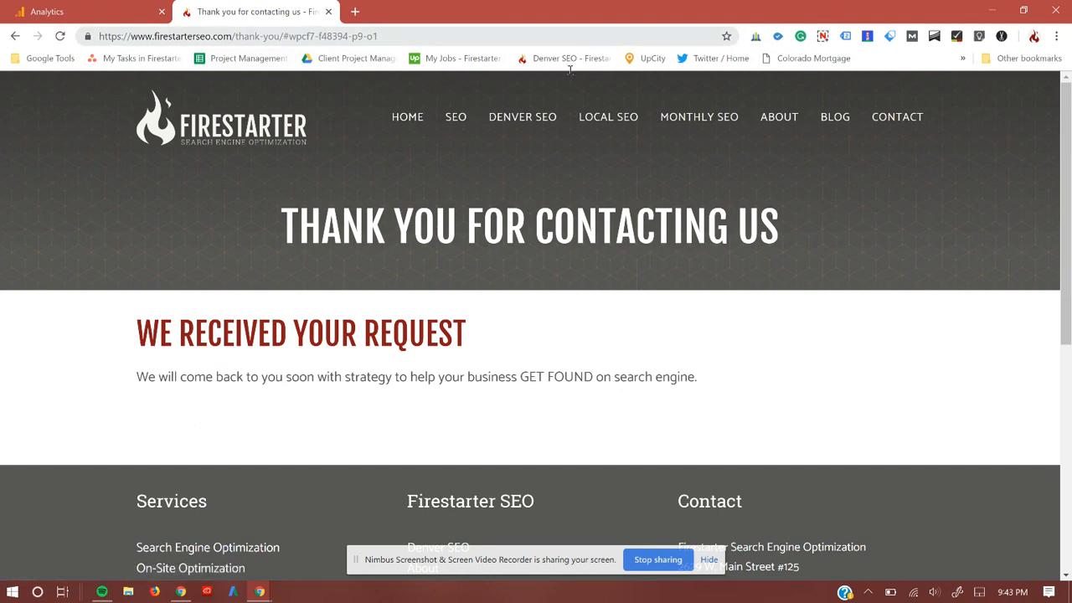
# - Copy /thank-you/ from the thank-you page's address into the new goal's destination in Analytics and verify the goal
pyautogui.moveTo(284, 35); pyautogui.dragTo(241, 35)
pyautogui.hotkey('ctrl', 'c')
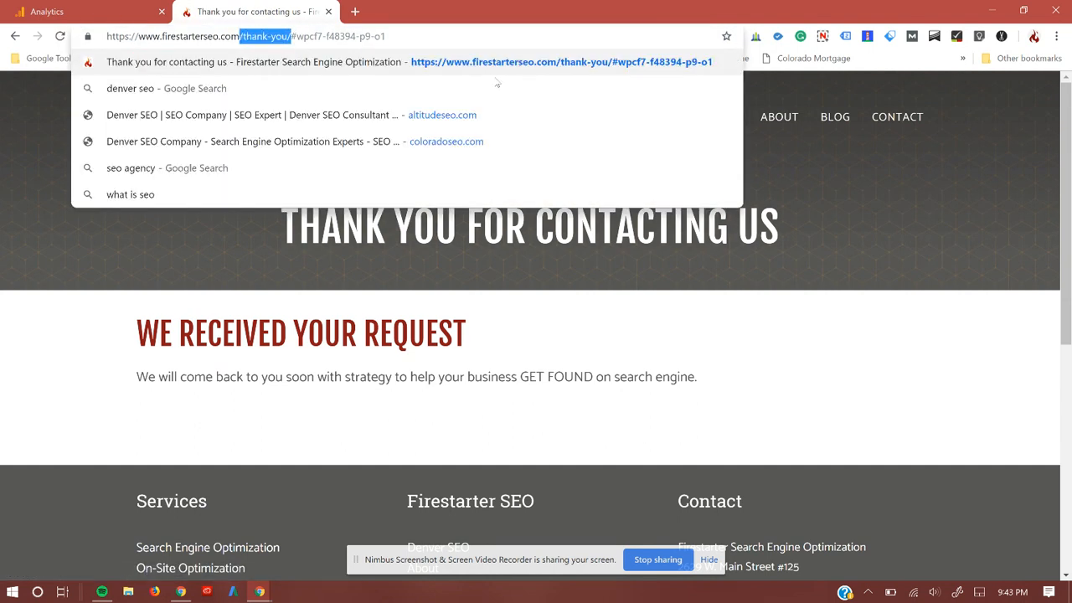
pyautogui.click(92, 12)
pyautogui.press('Tab')
pyautogui.hotkey('ctrl', 'v')
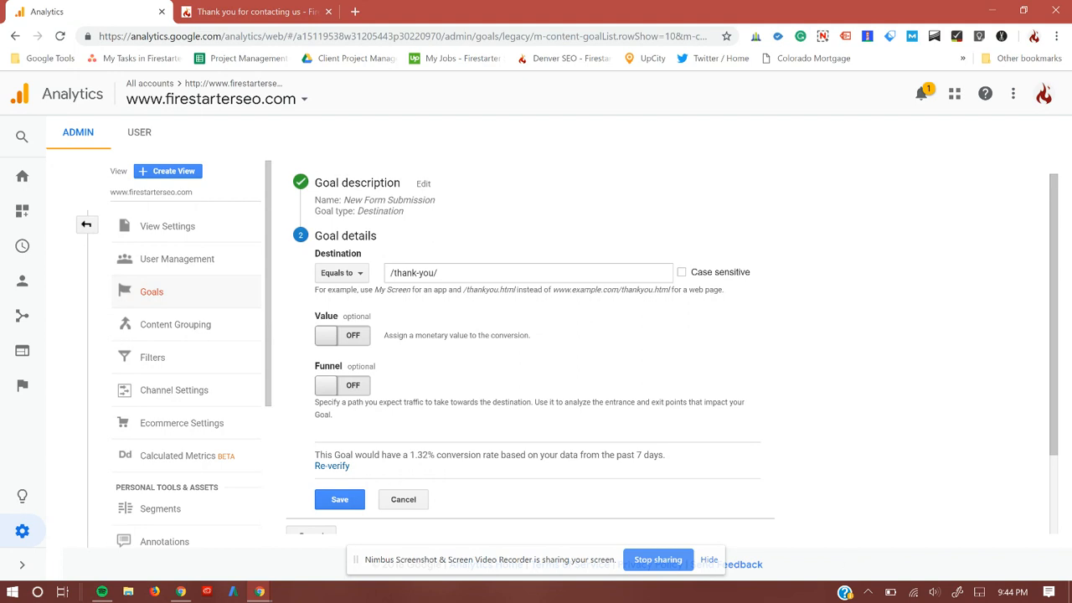
# - Save the New Form Submission goal without a value or funnel
pyautogui.moveTo(410, 454); pyautogui.dragTo(429, 455)
pyautogui.scroll(-1, 530, 353)
pyautogui.click(340, 430)
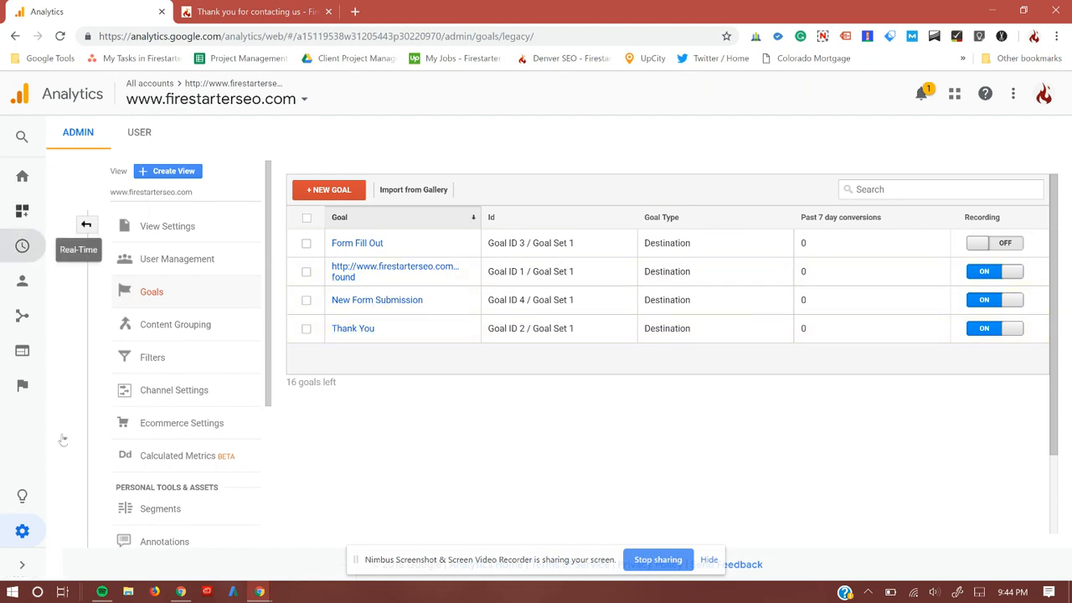
# - Return to the Analytics home and open the real-time Conversions report
pyautogui.click(22, 175)
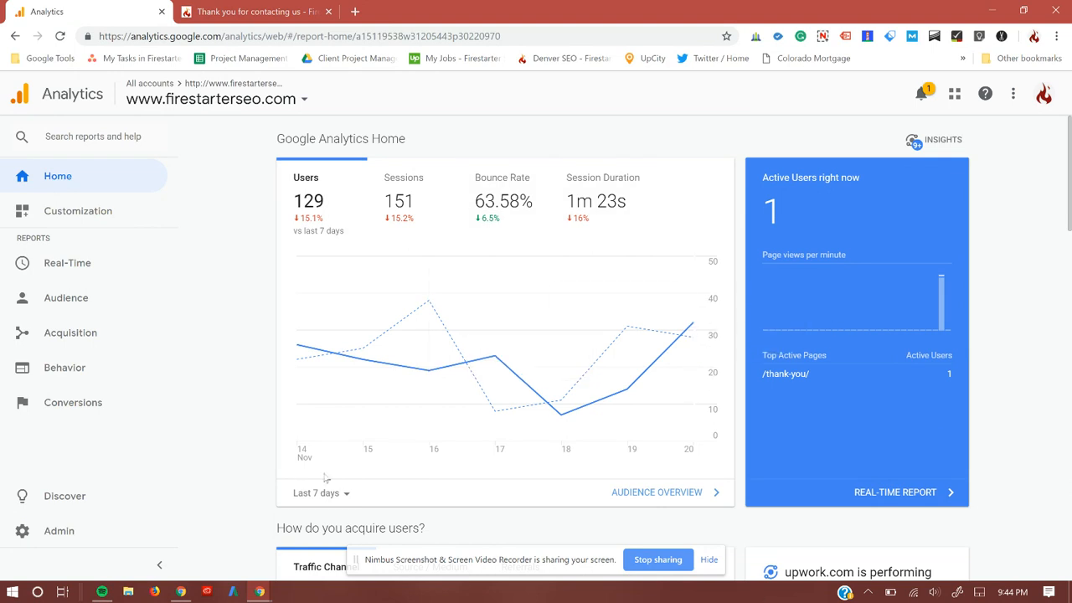
pyautogui.click(98, 536)
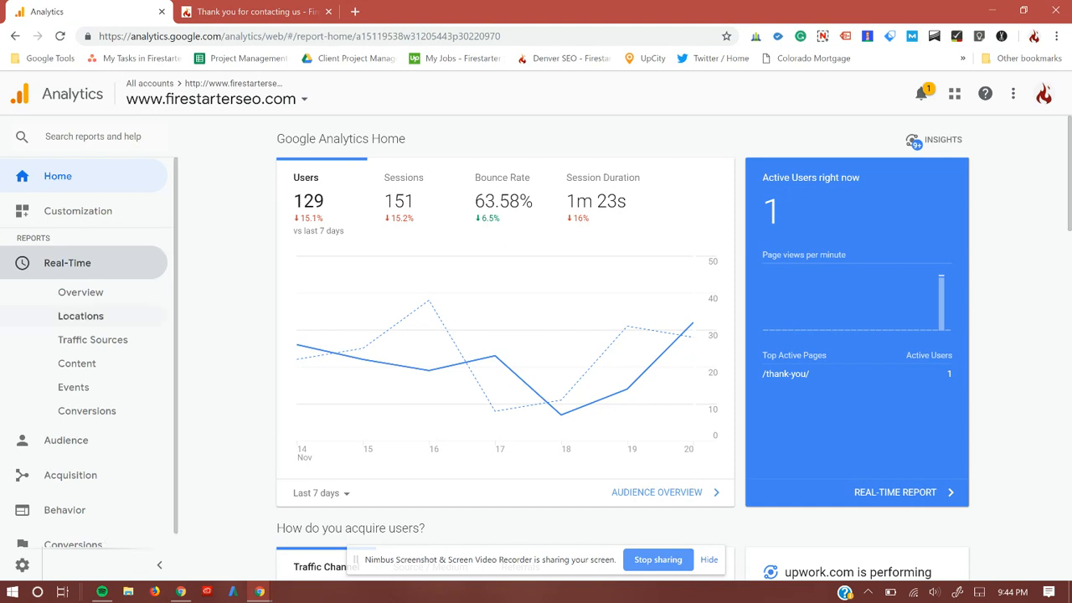
pyautogui.click(86, 411)
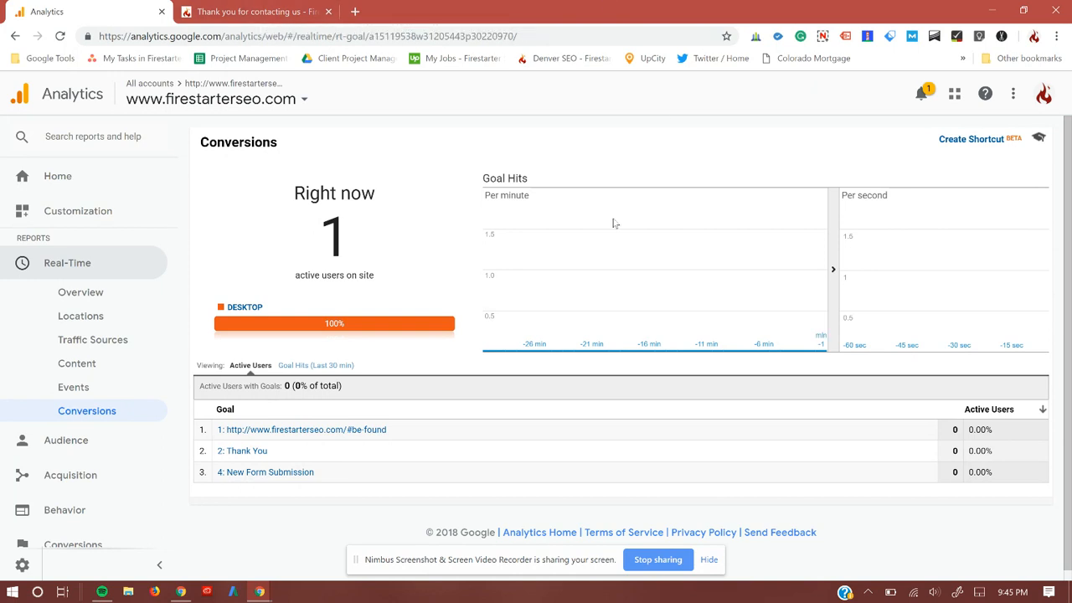
# - Reload the website's thank-you page to test the goal, and refresh the real-time Conversions report
pyautogui.click(255, 10)
pyautogui.click(60, 36)
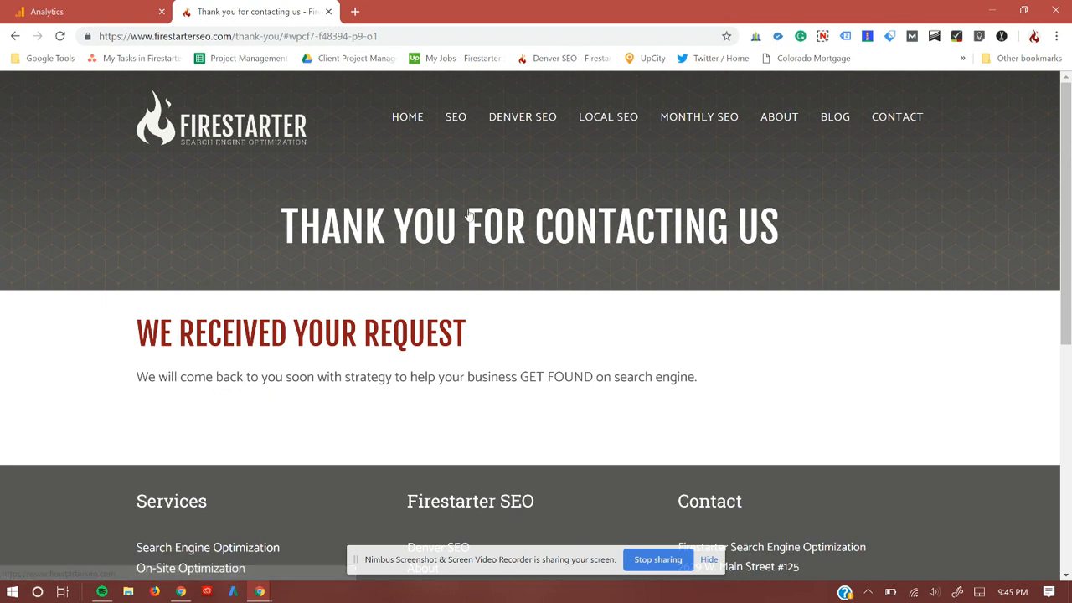
pyautogui.click(97, 14)
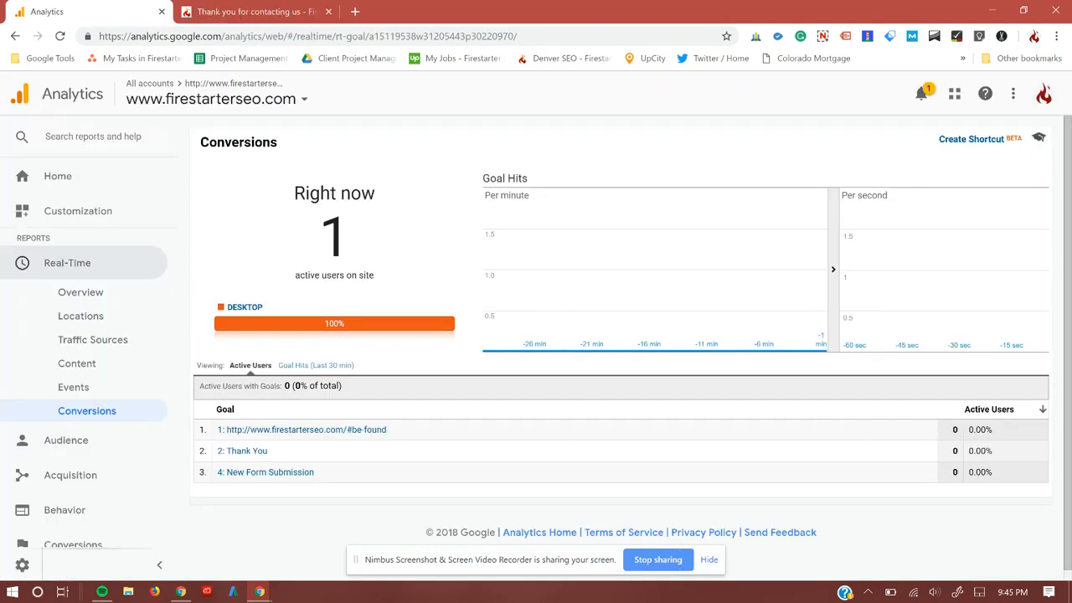
pyautogui.click(60, 36)
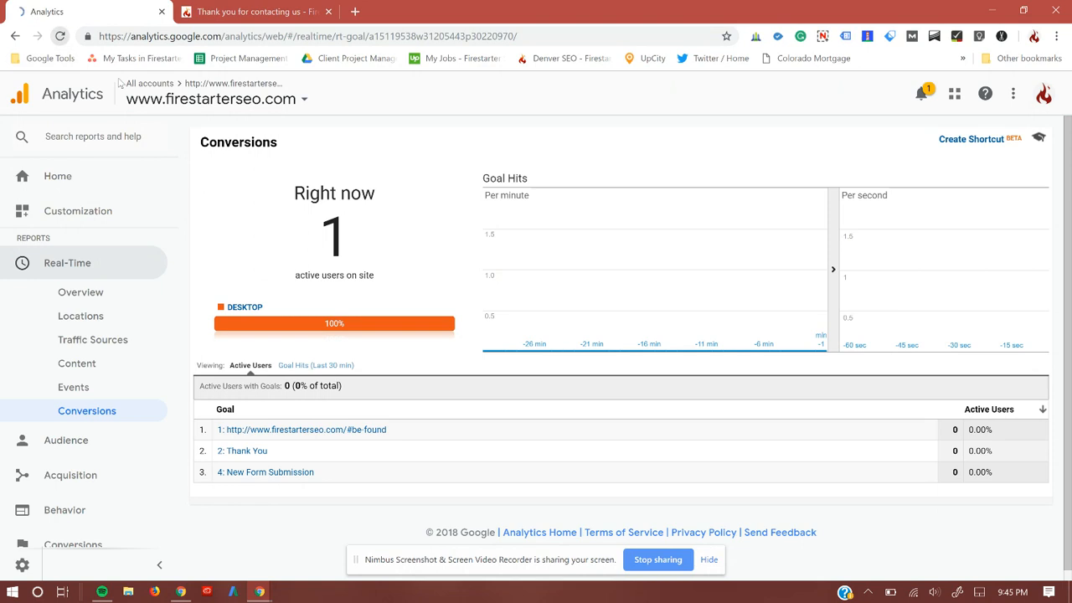